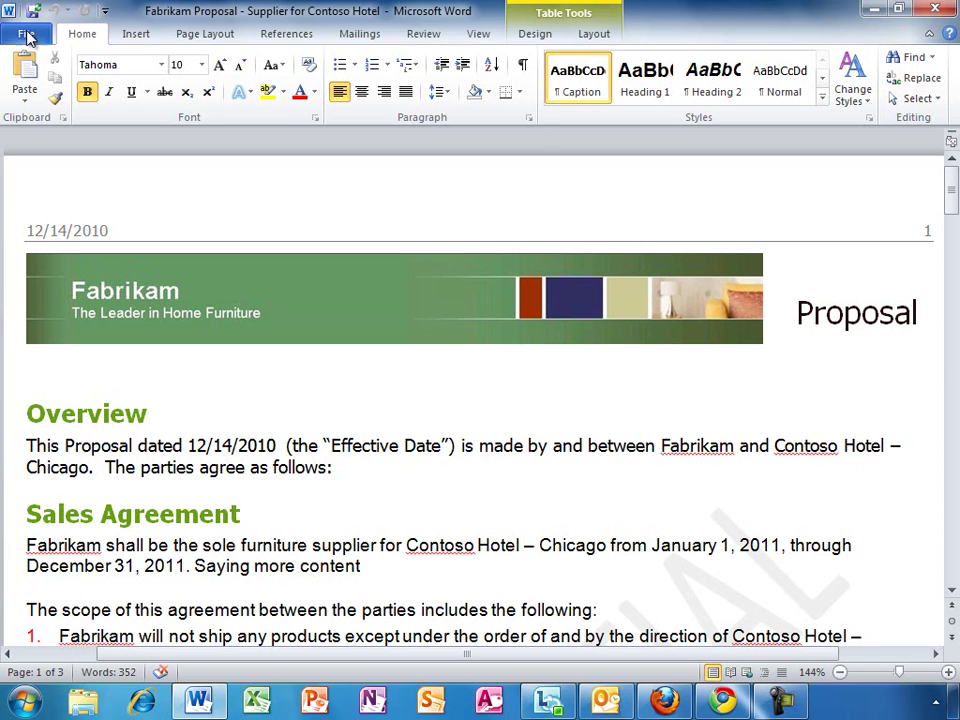
Show the proposal's Backstage Info page after glancing at the Save & Send options.
left_click(28, 34)
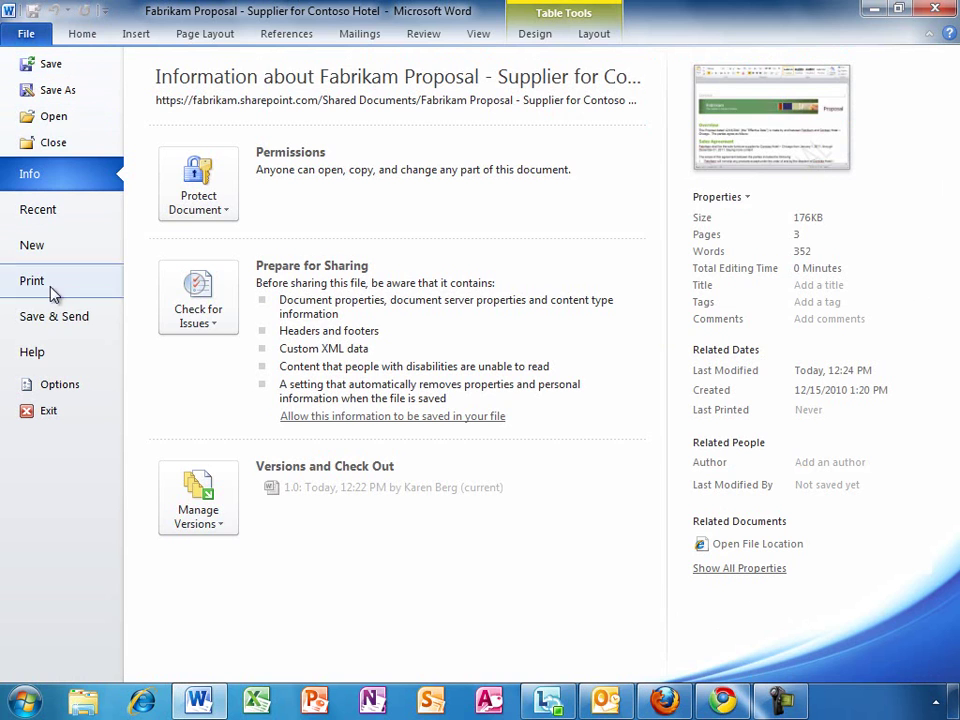
left_click(70, 325)
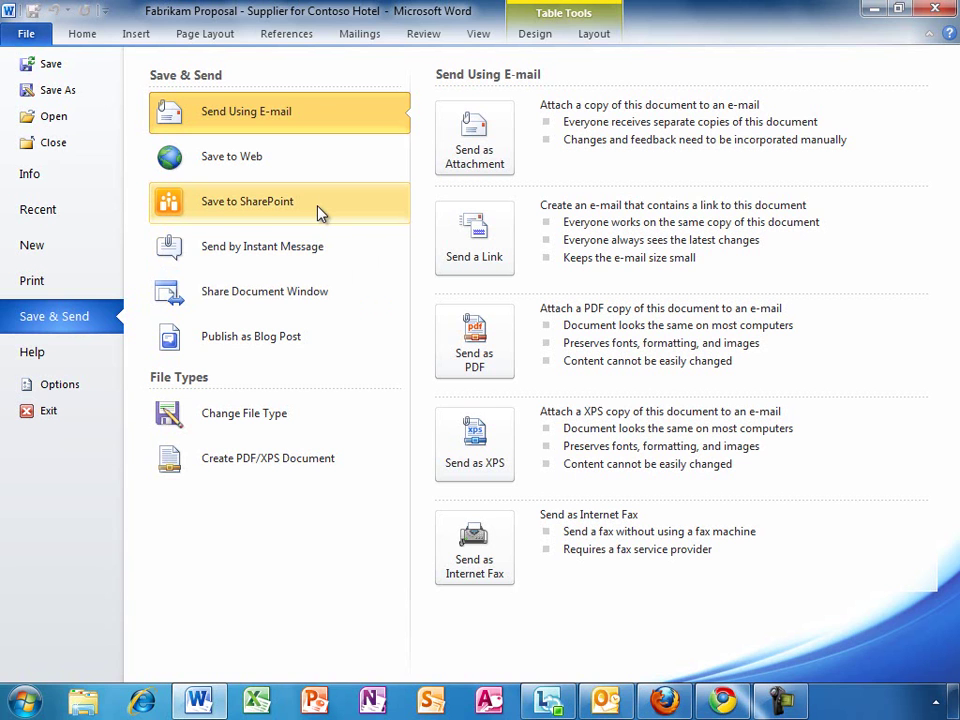
left_click(52, 180)
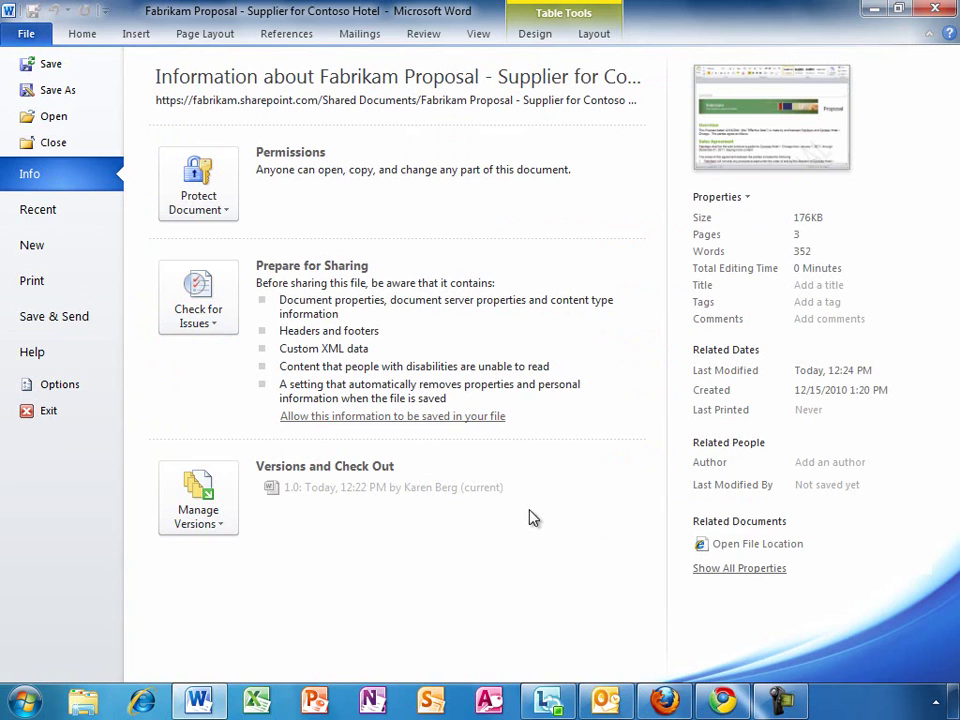
Open the proposal's SharePoint folder and maximize the Internet Explorer window.
left_click(820, 546)
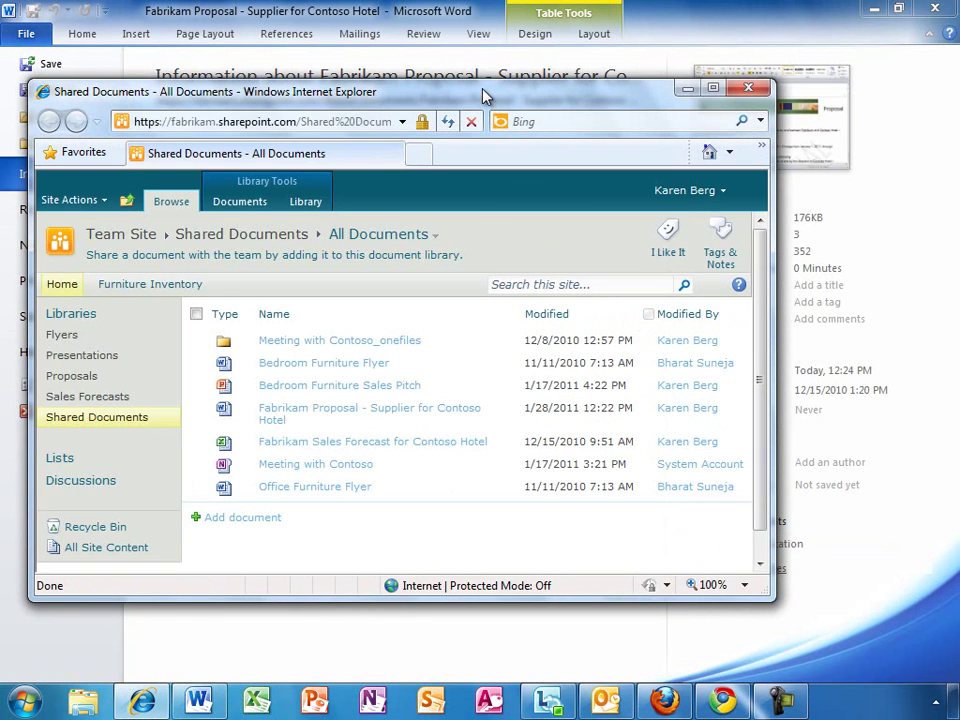
double_click(484, 36)
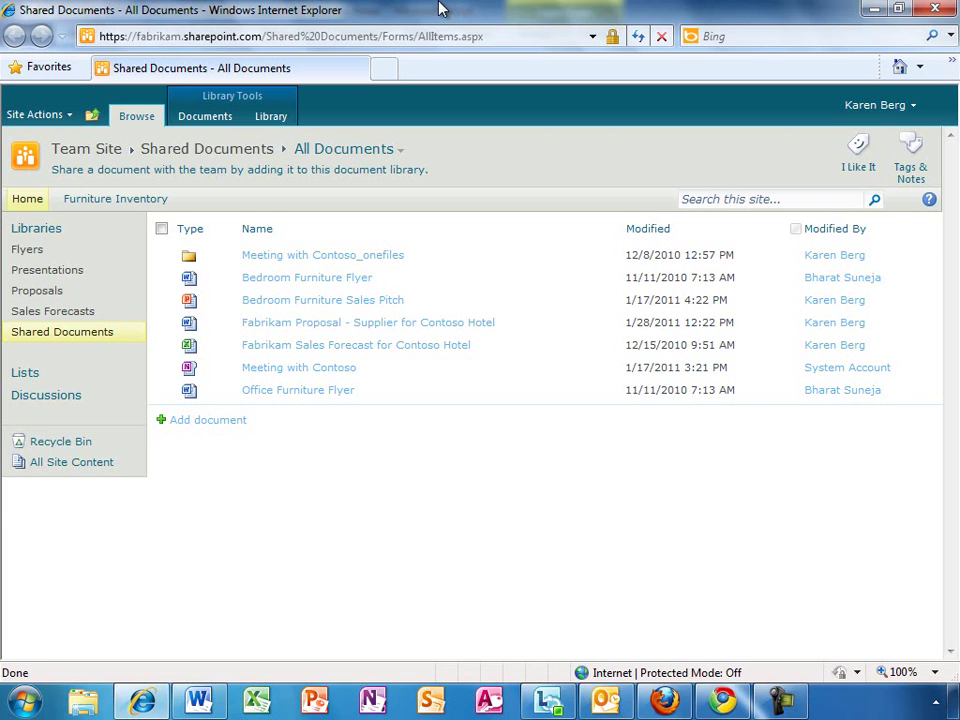
left_click(65, 118)
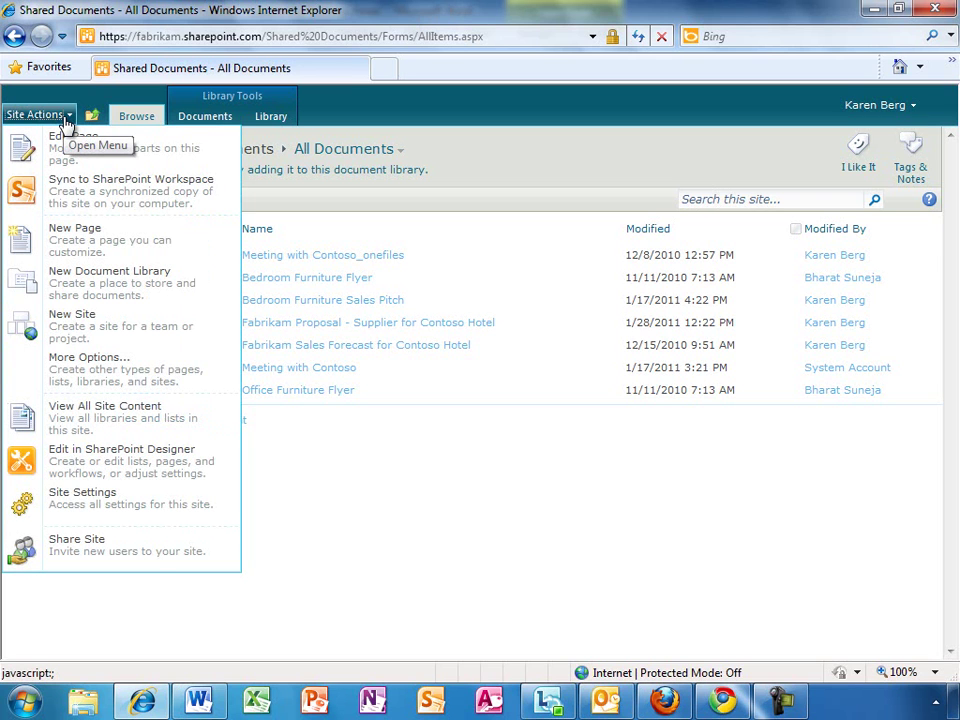
left_click(104, 330)
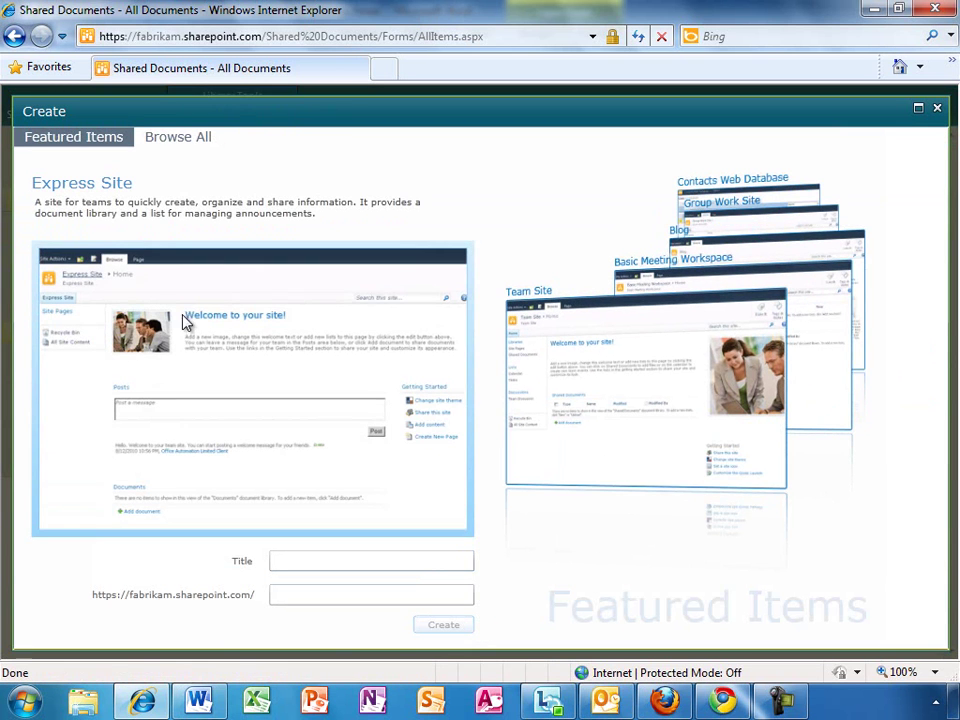
left_click(708, 229)
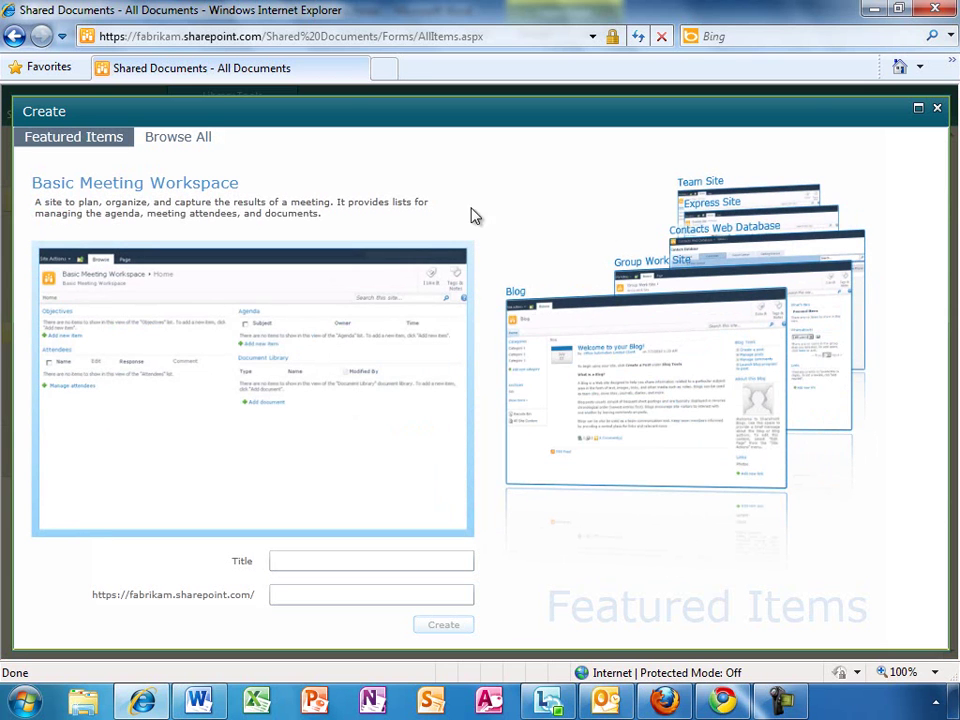
left_click(182, 141)
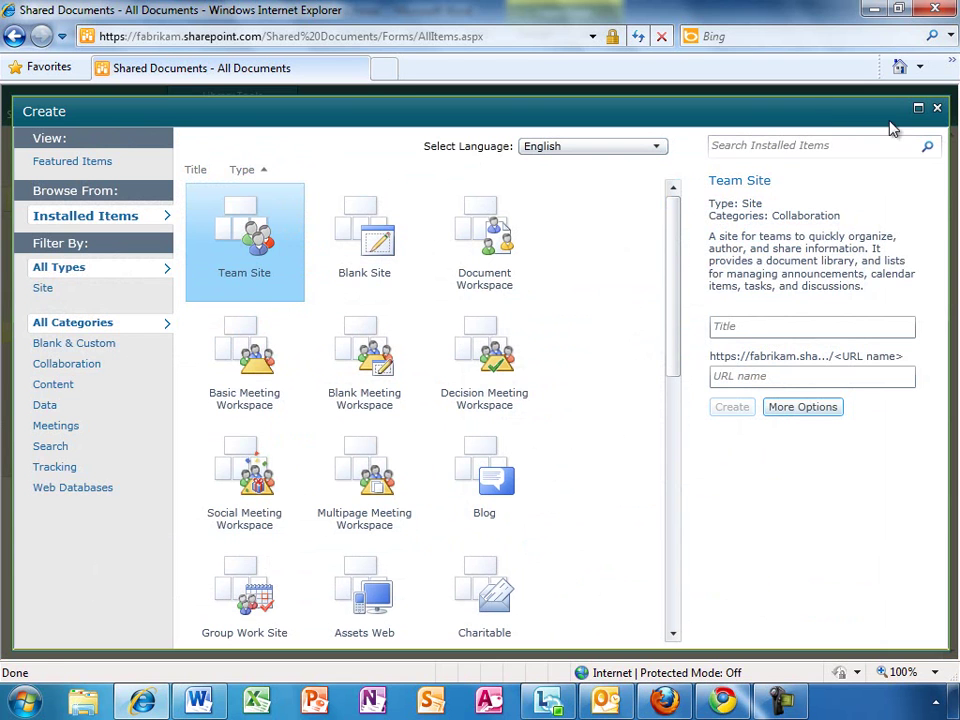
left_click(937, 110)
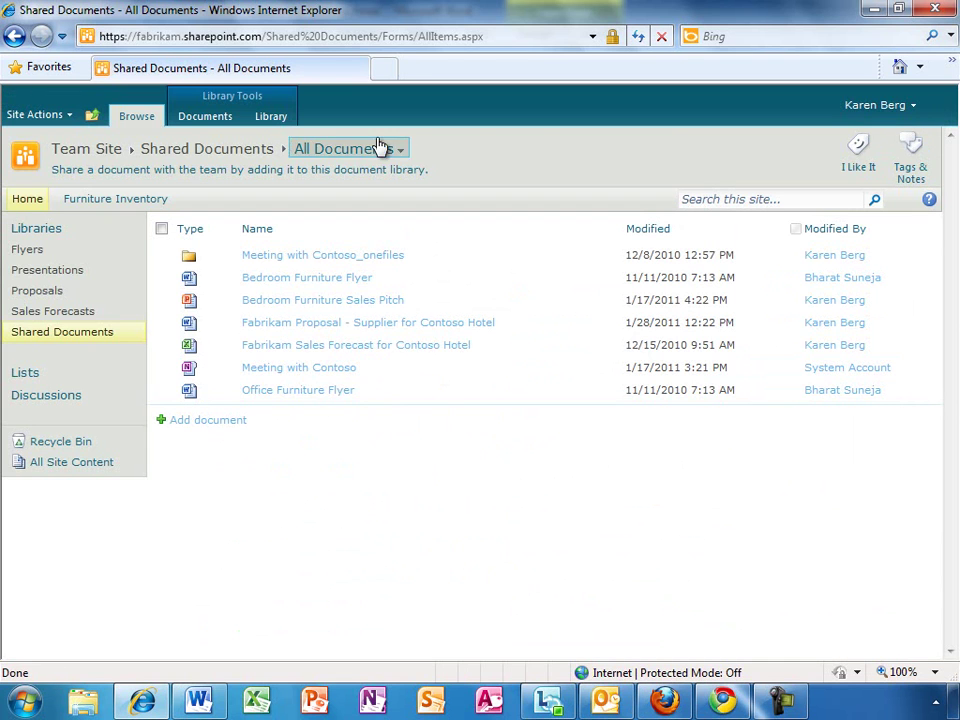
From Site Settings, start an external user invitation and enter the user's e-mail address.
left_click(68, 115)
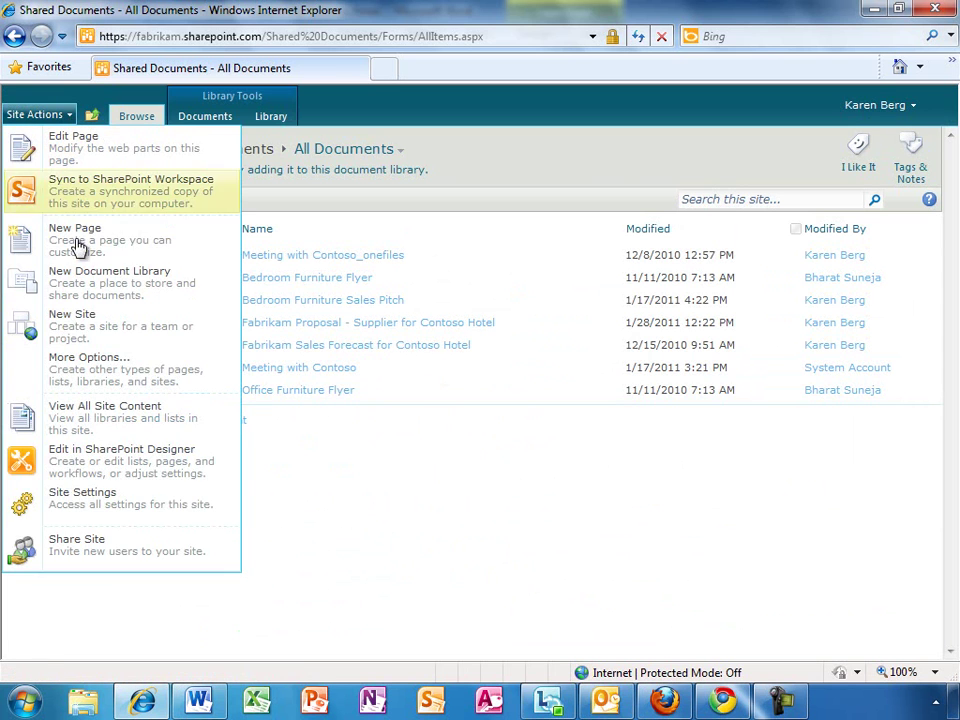
left_click(73, 518)
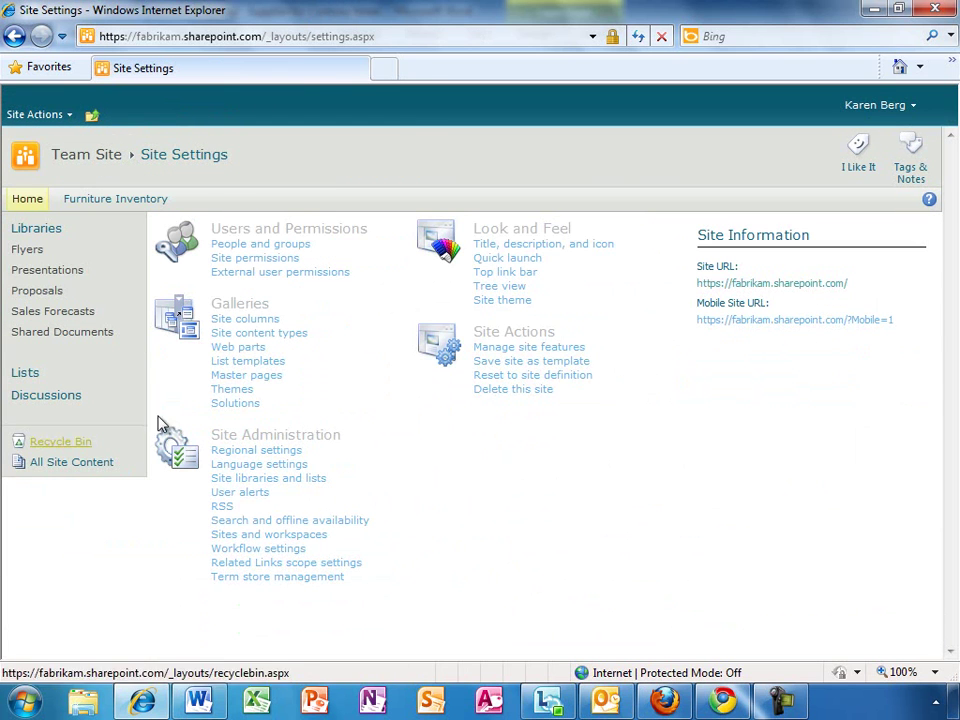
left_click(283, 273)
left_click(566, 195)
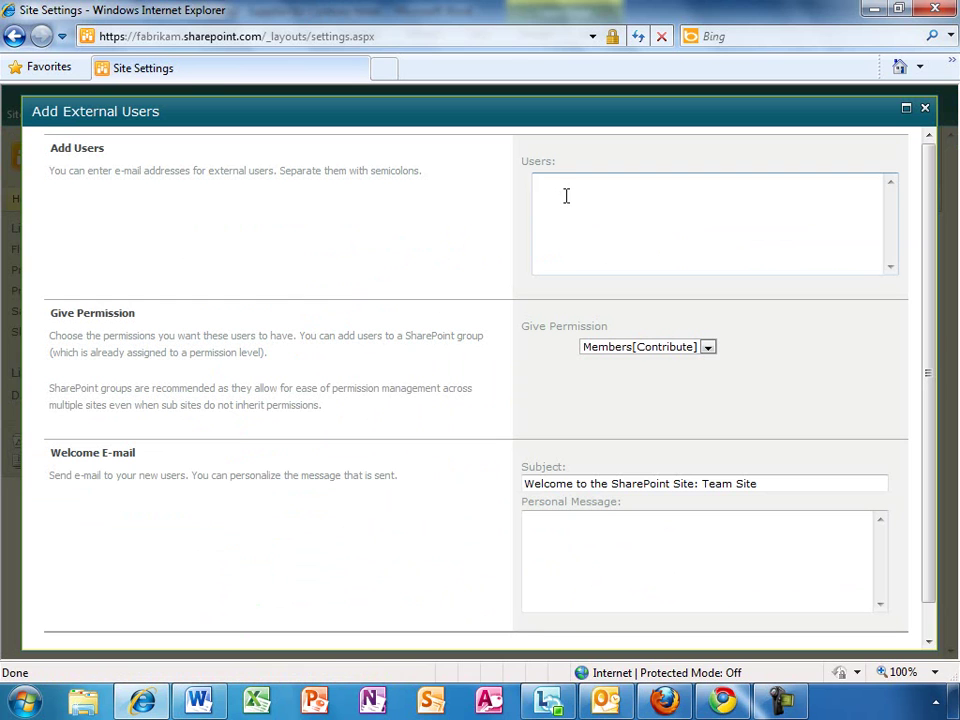
Grant Visitors[Read] permission, add the message 'Welcome to the site', and send the invitation.
left_click(707, 347)
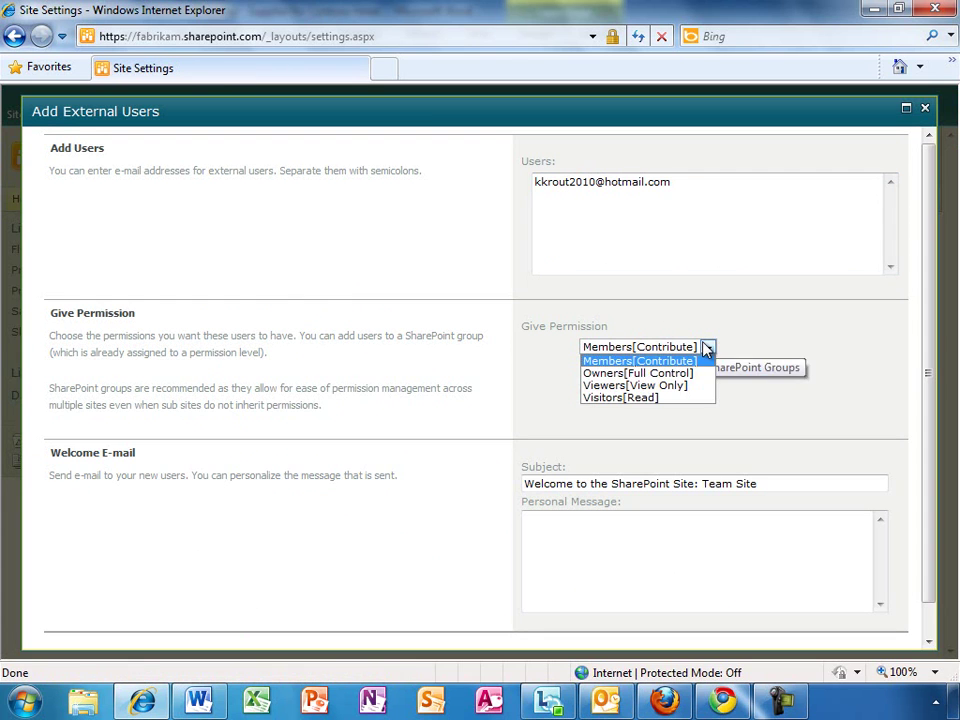
left_click(688, 398)
left_click(567, 524)
type("Welcom")
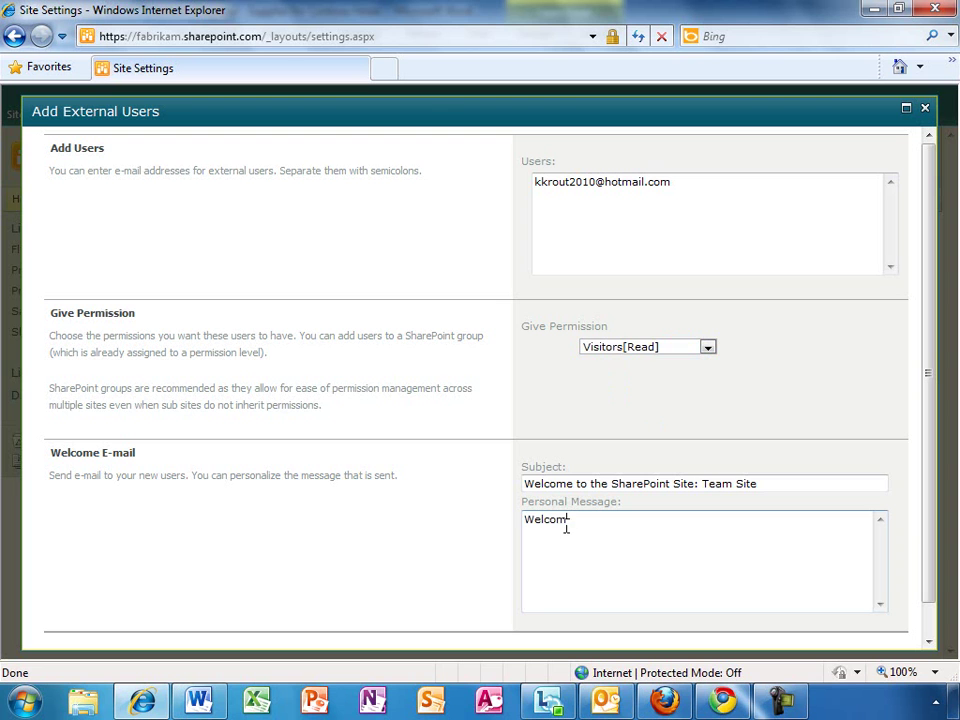
type("e to the site")
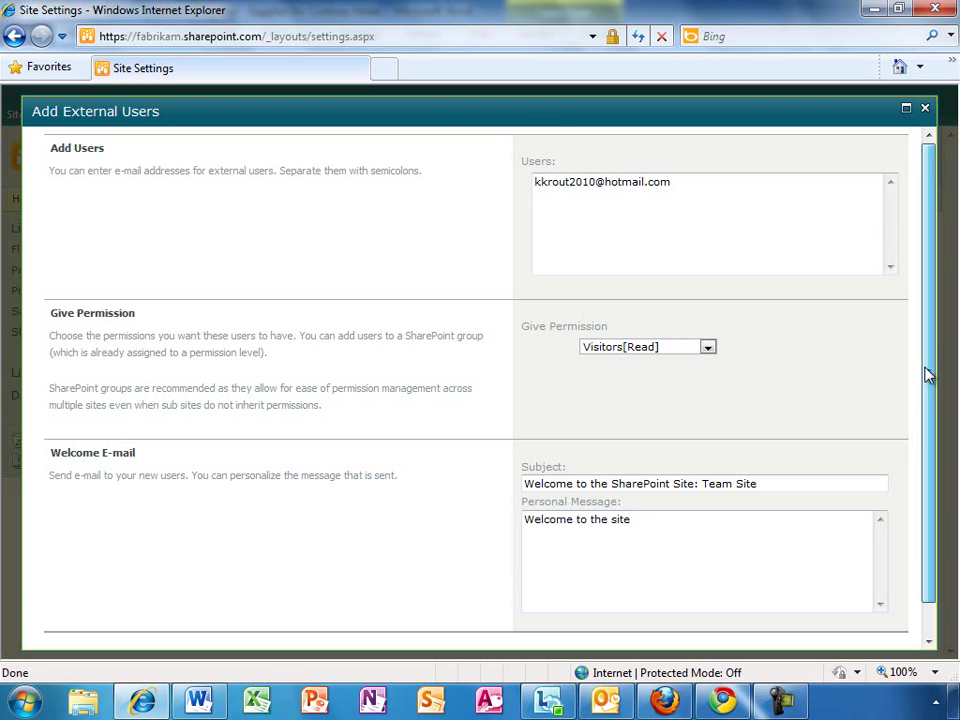
left_click_drag(926, 373, 932, 455)
left_click(677, 633)
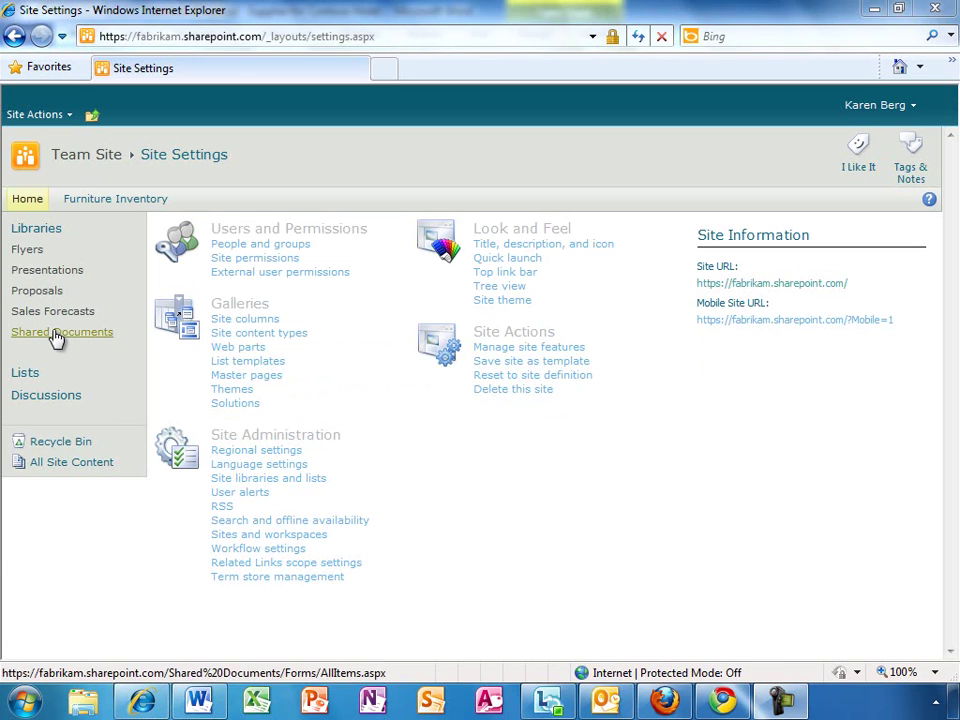
Go back to the Shared Documents library from the Site Settings page.
left_click(56, 336)
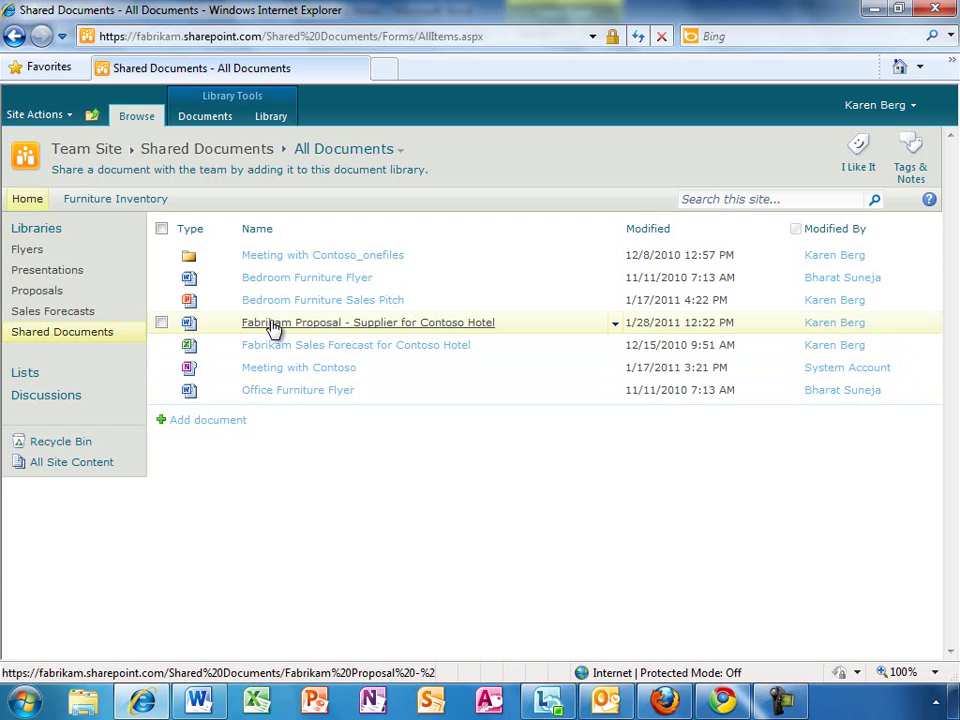
Open the Fabrikam Proposal in Word Web App and scroll through it.
left_click(272, 323)
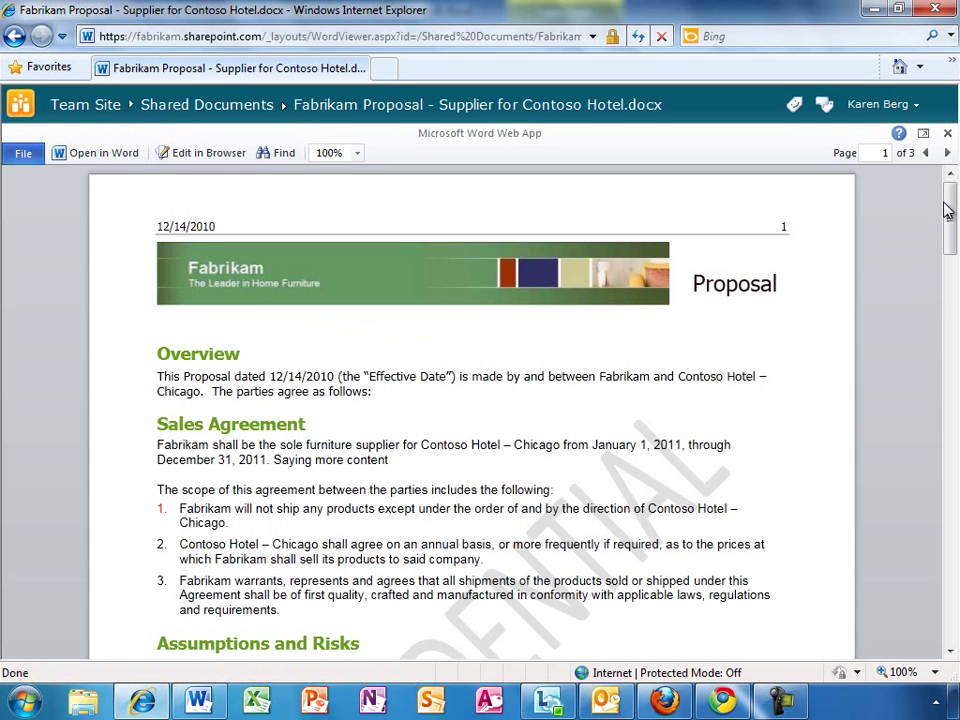
mouse_move(949, 208)
left_mouse_down()
mouse_move(955, 517)
mouse_move(953, 181)
left_mouse_up()
Dock the Firefox copy of the proposal to the left half and Chrome to the right.
left_click(663, 700)
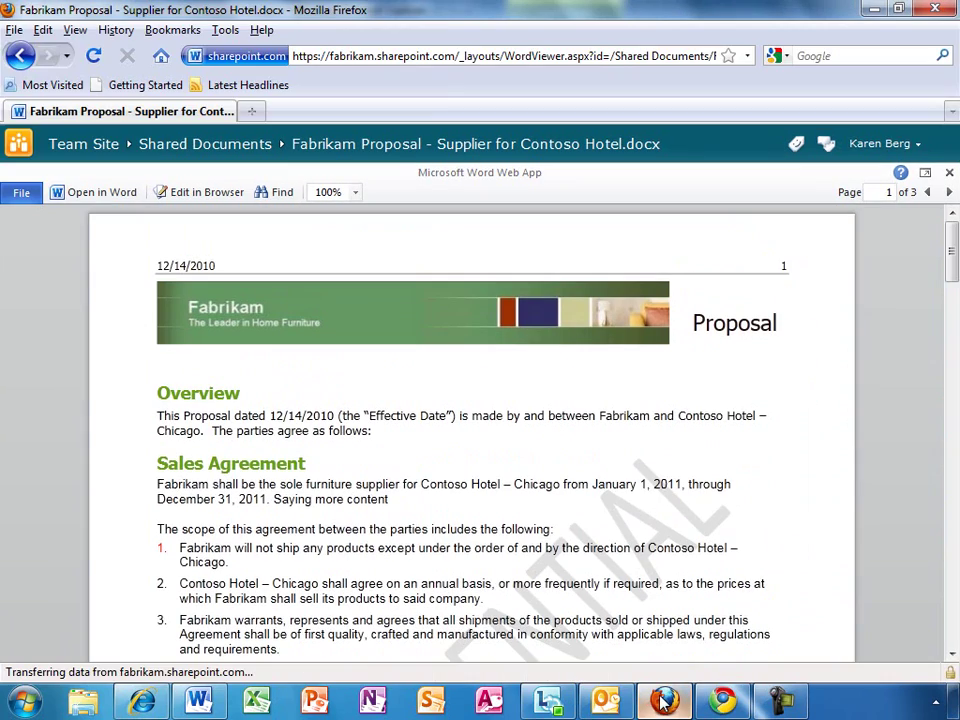
left_click_drag(420, 17, 2, 30)
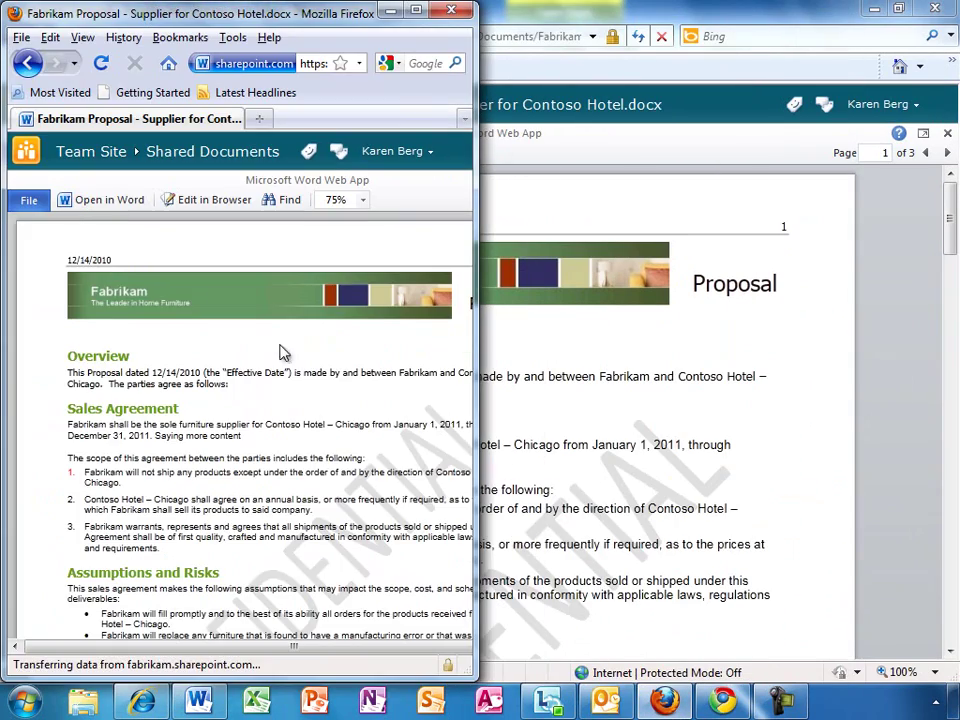
left_click(723, 700)
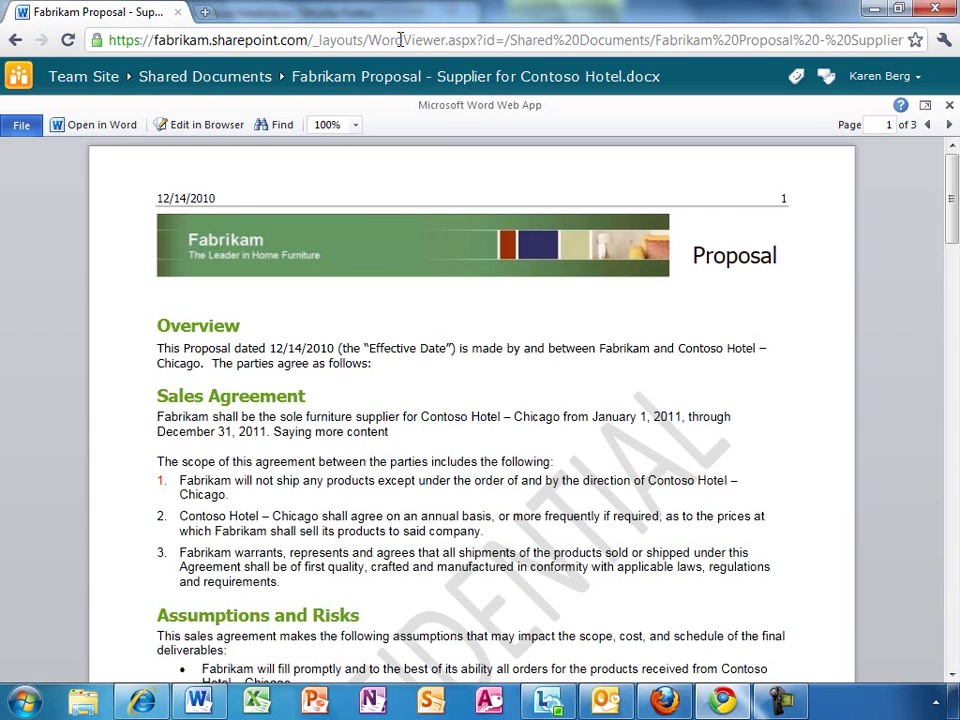
left_click_drag(420, 12, 958, 14)
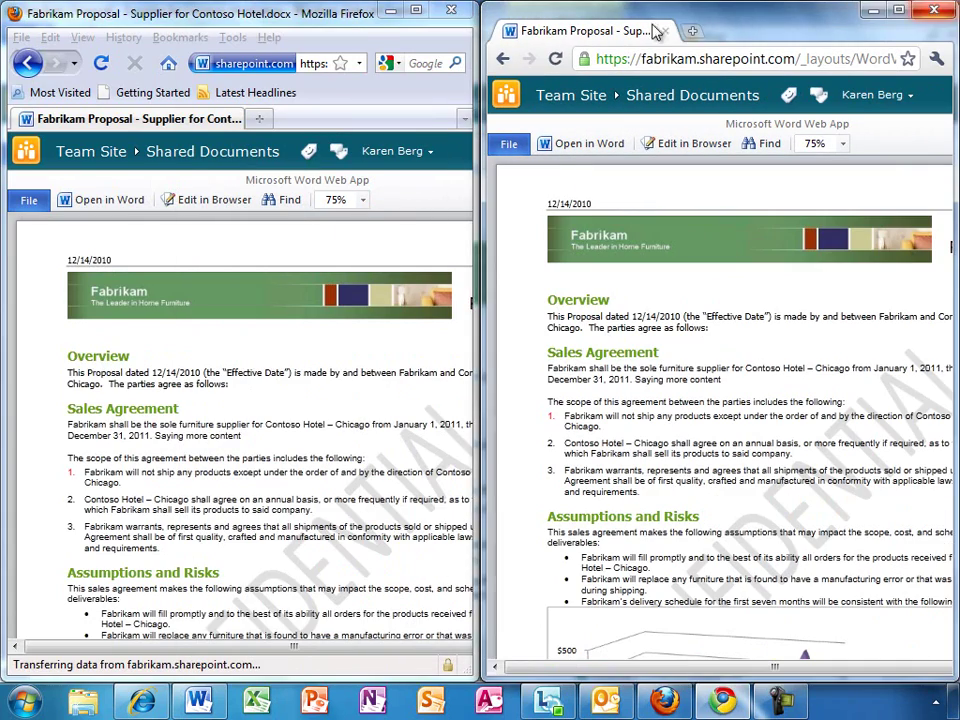
Scroll down through the proposal in Firefox, then in Chrome.
left_click(350, 22)
scroll(350, 22, "down", 10)
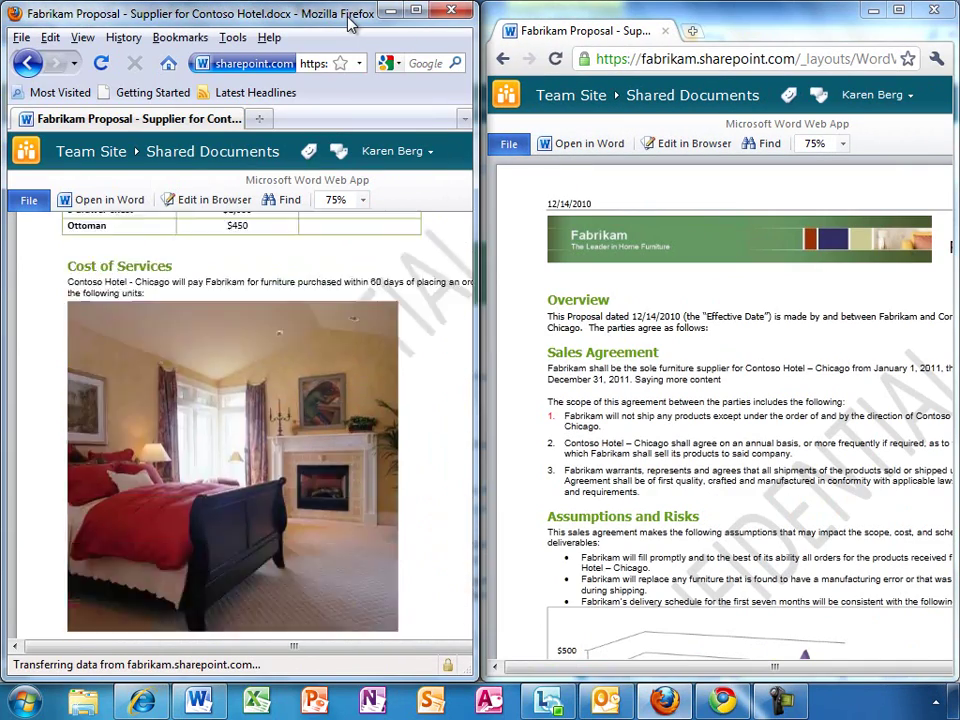
scroll(350, 22, "down", 3)
left_click(716, 20)
scroll(716, 20, "down", 12)
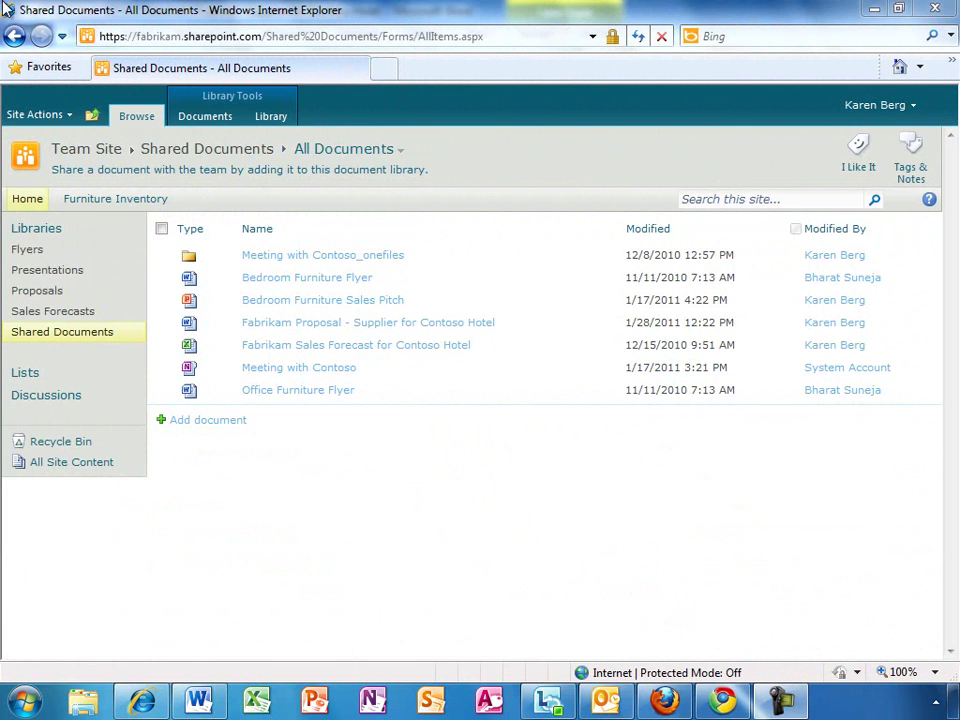
Select the Fabrikam Proposal in Shared Documents and bring up the Library ribbon commands.
left_click(198, 118)
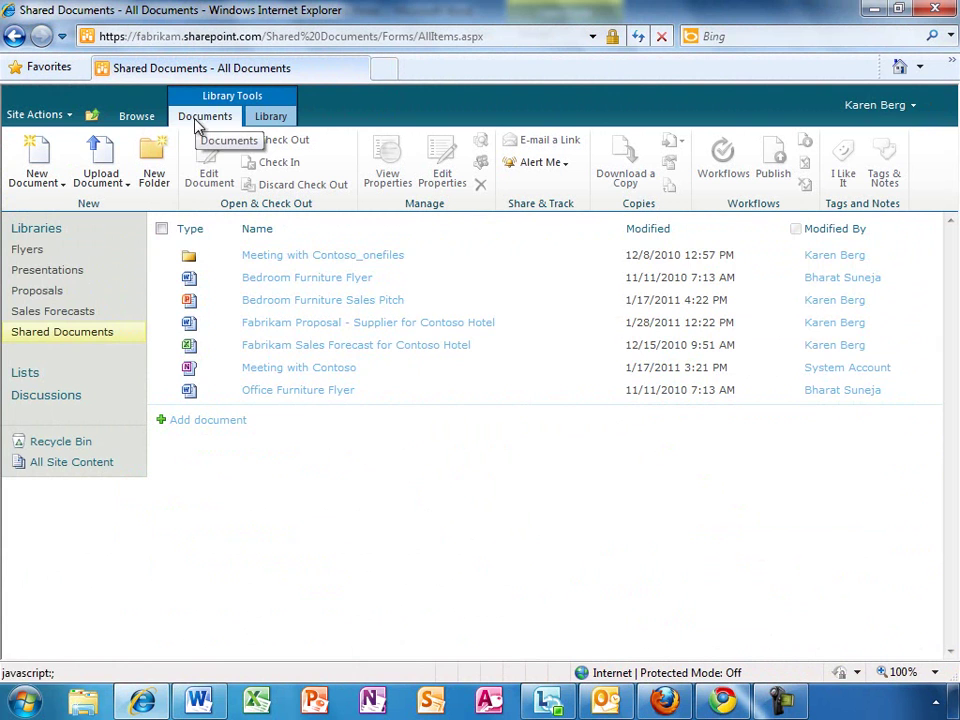
left_click(161, 323)
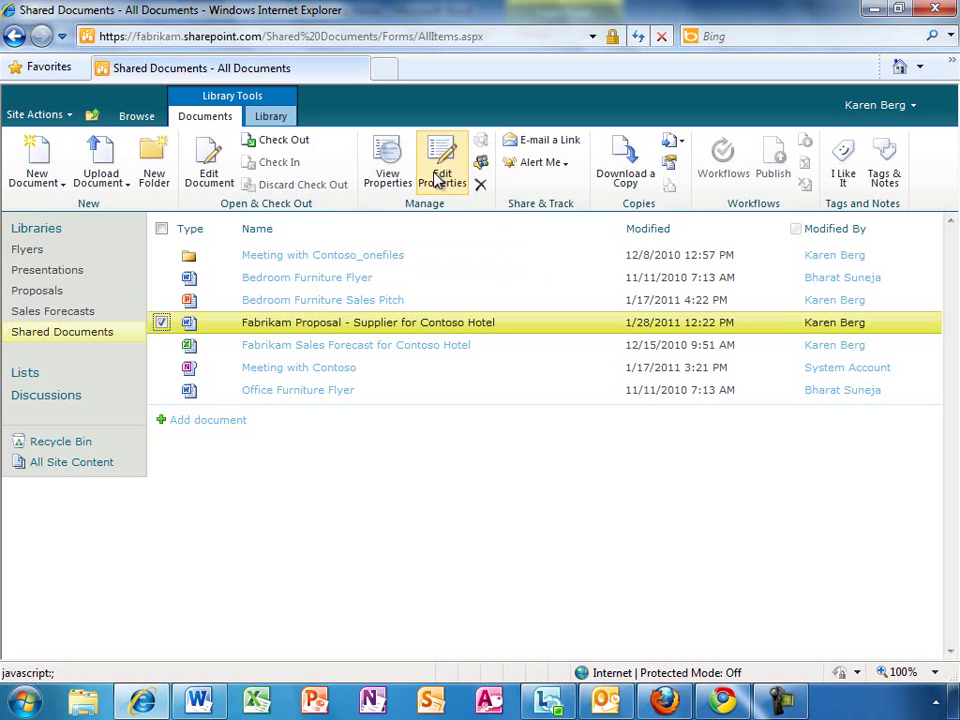
left_click(270, 117)
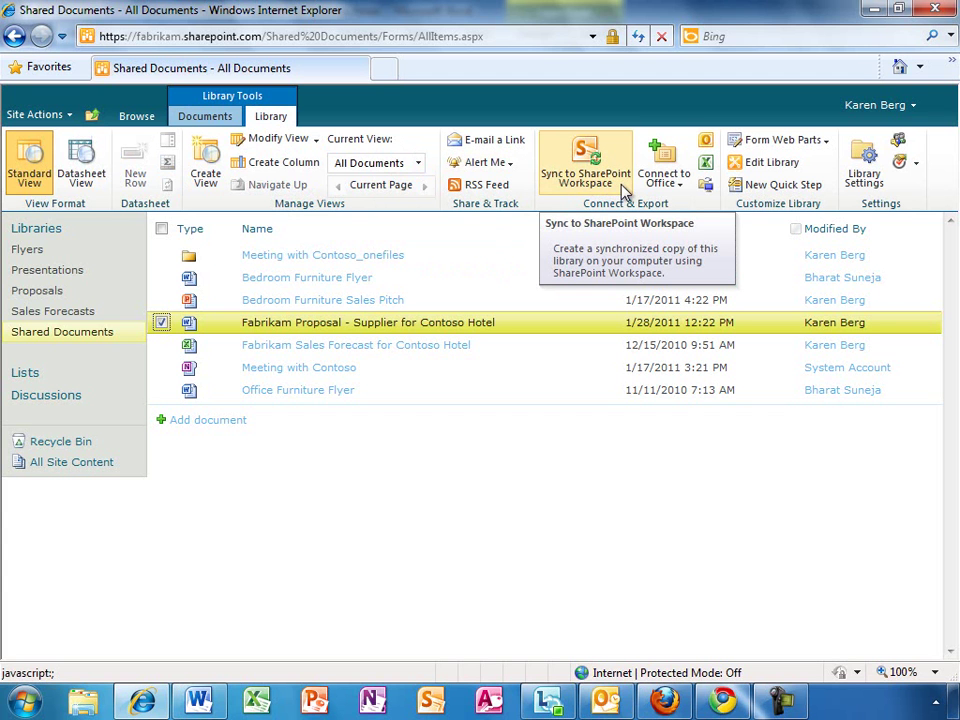
Sync Shared Documents to SharePoint Workspace, then close the workspace window.
left_click(622, 190)
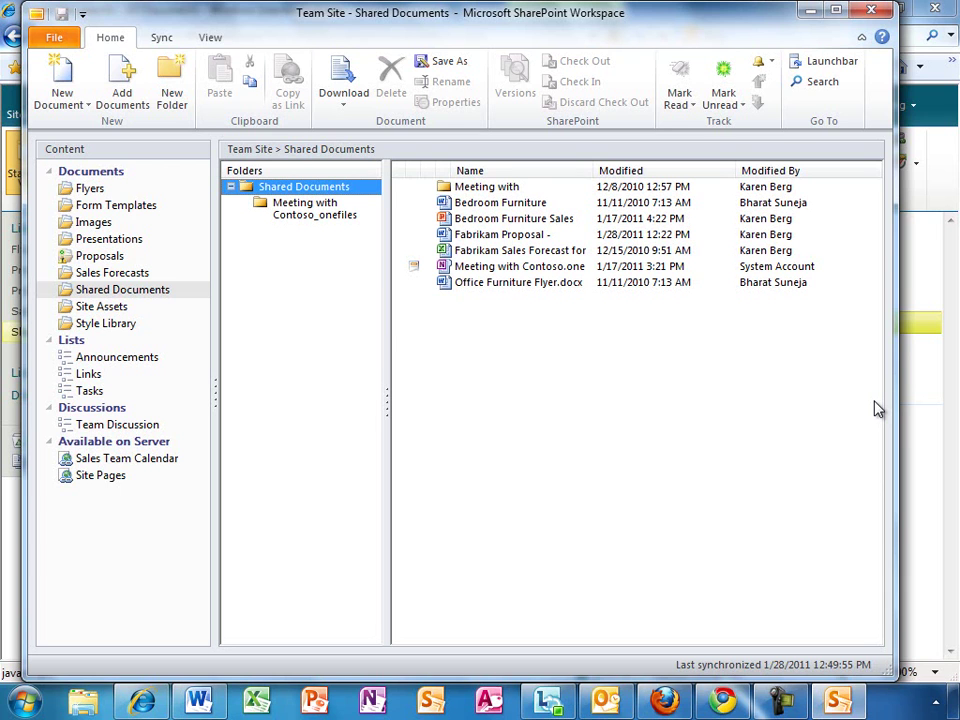
left_click(871, 11)
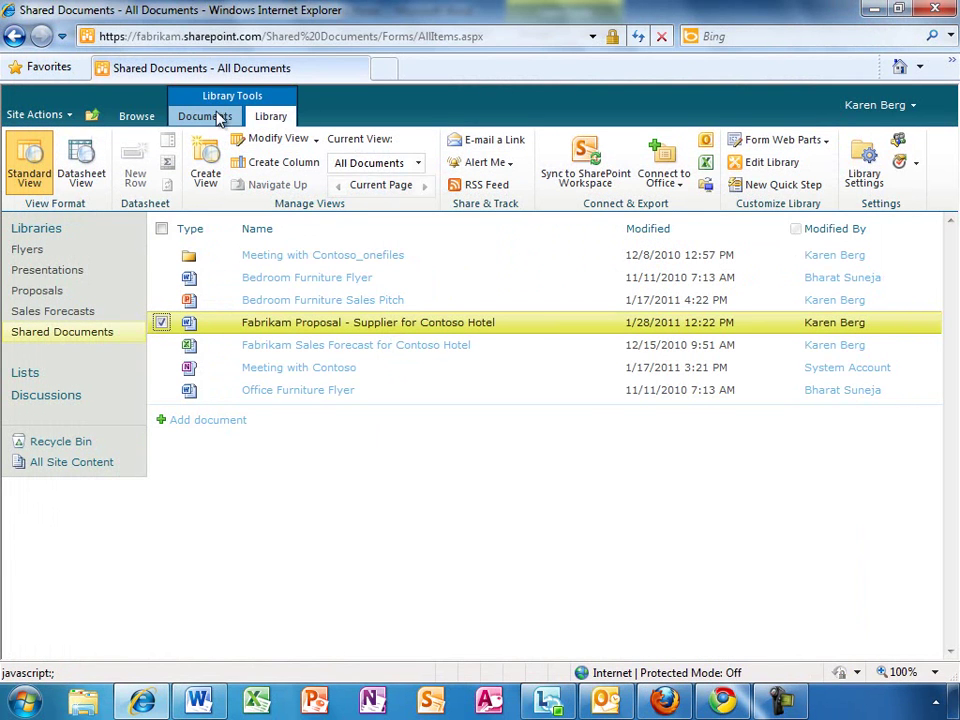
Open the Furniture Inventory database's Offerings form and scroll through its furniture items.
left_click(138, 118)
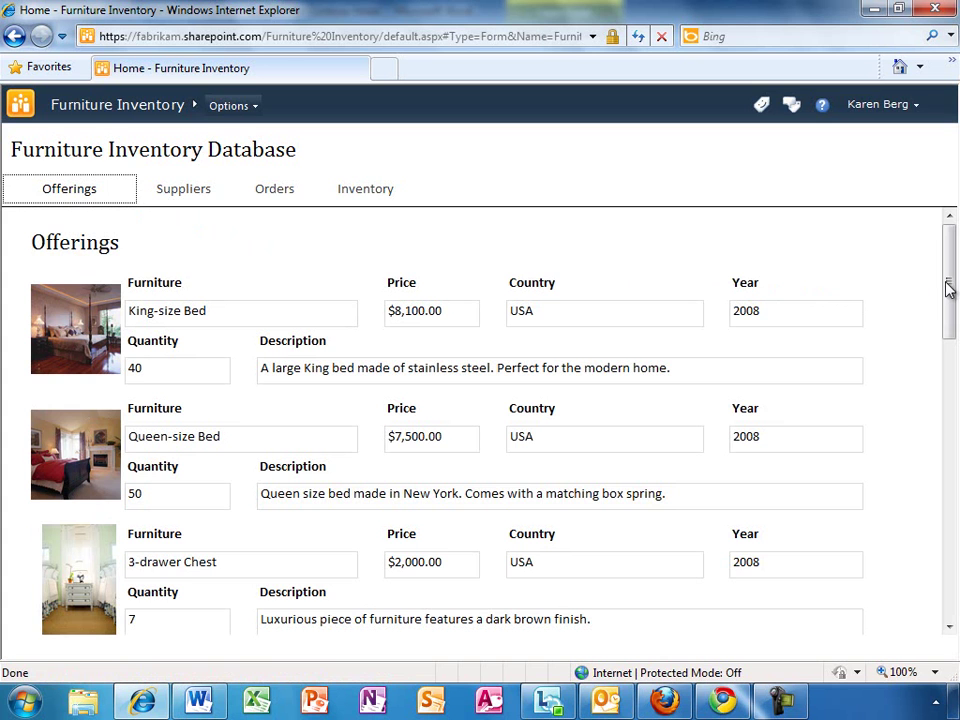
left_click_drag(950, 286, 955, 325)
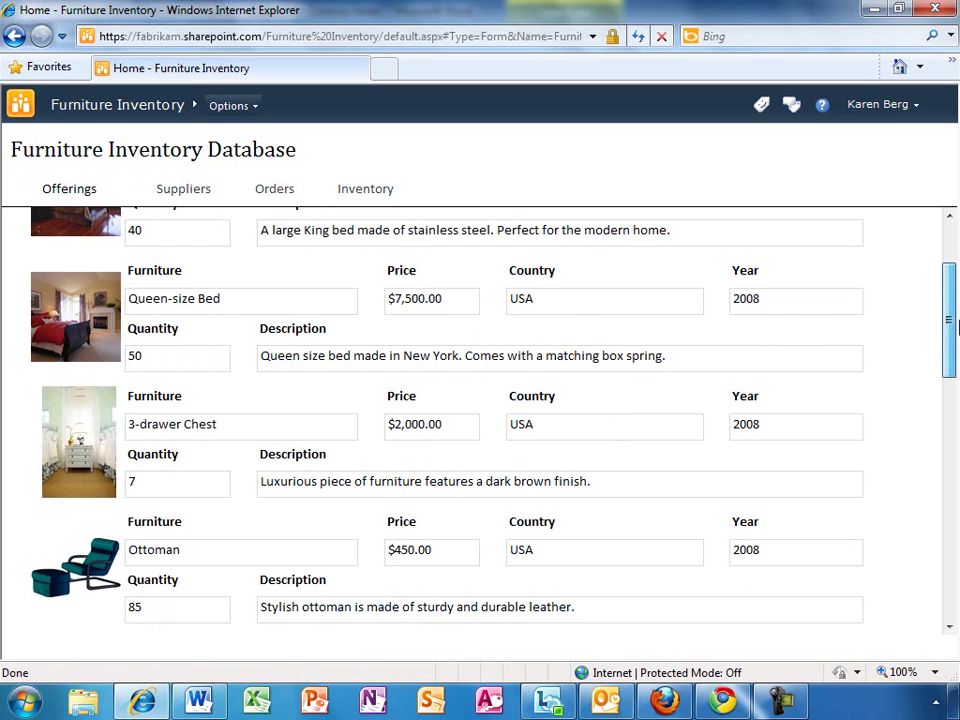
left_click_drag(955, 325, 955, 284)
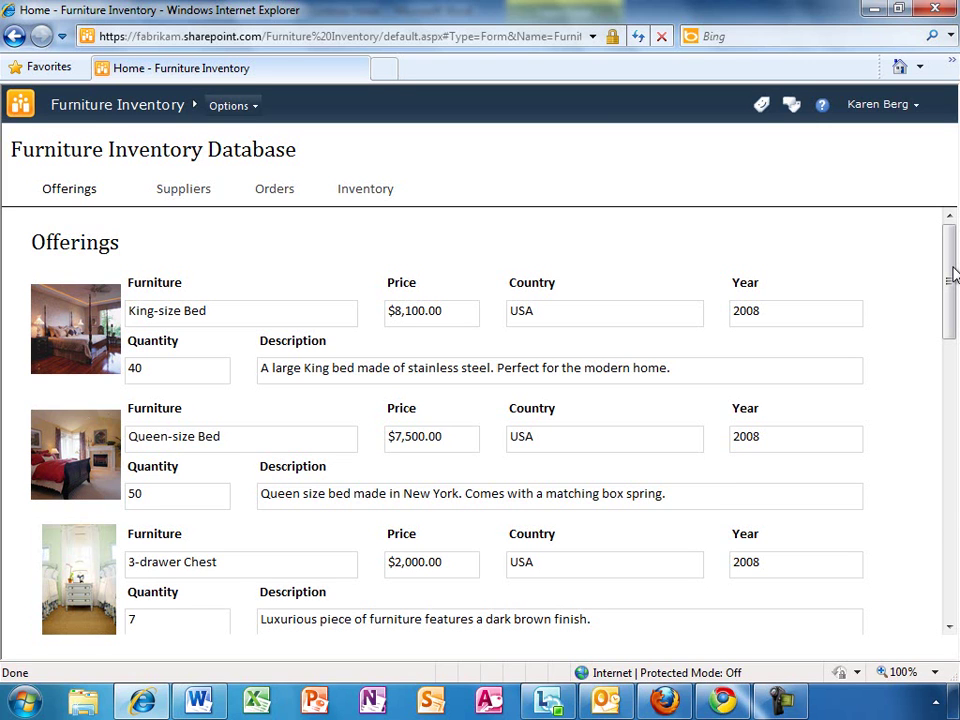
Return to the proposal in Word and scroll down to the Sale Prices table.
left_click(197, 703)
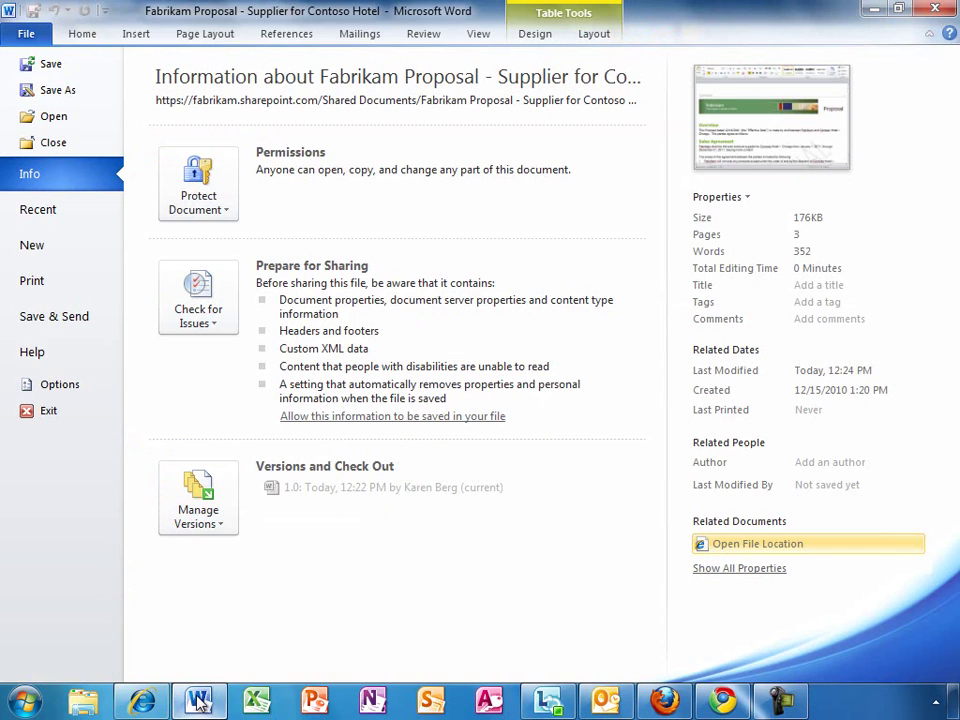
left_click(83, 37)
left_click_drag(952, 192, 955, 335)
Enter quantities 20, 30 and 5 for King-size Bed, Queen-size Bed and 3-drawer Chest.
left_click(570, 302)
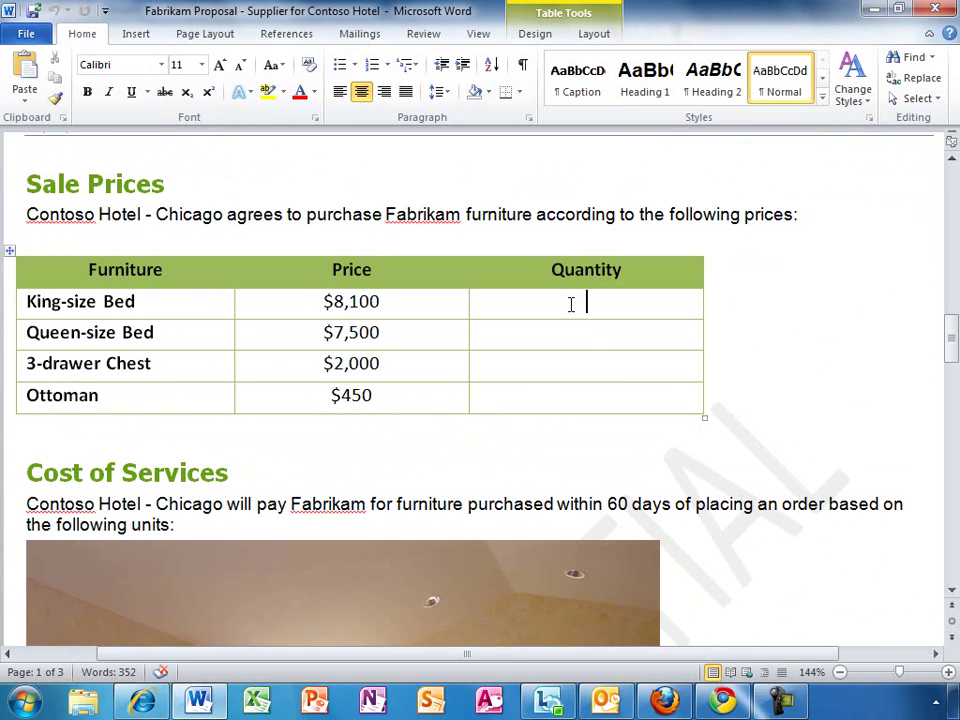
type("20")
key("Down")
type("30")
key("Down")
type("5")
key("Down")
type("30")
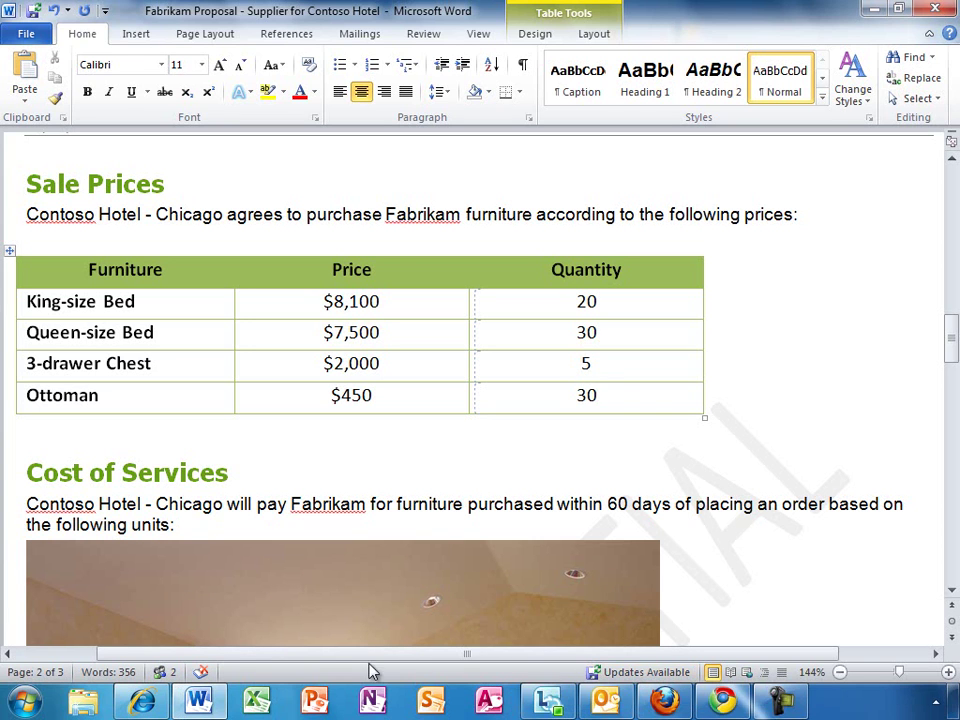
Start a Lync chat with the co-author and ask whether his edits to the proposal are done.
left_click(168, 673)
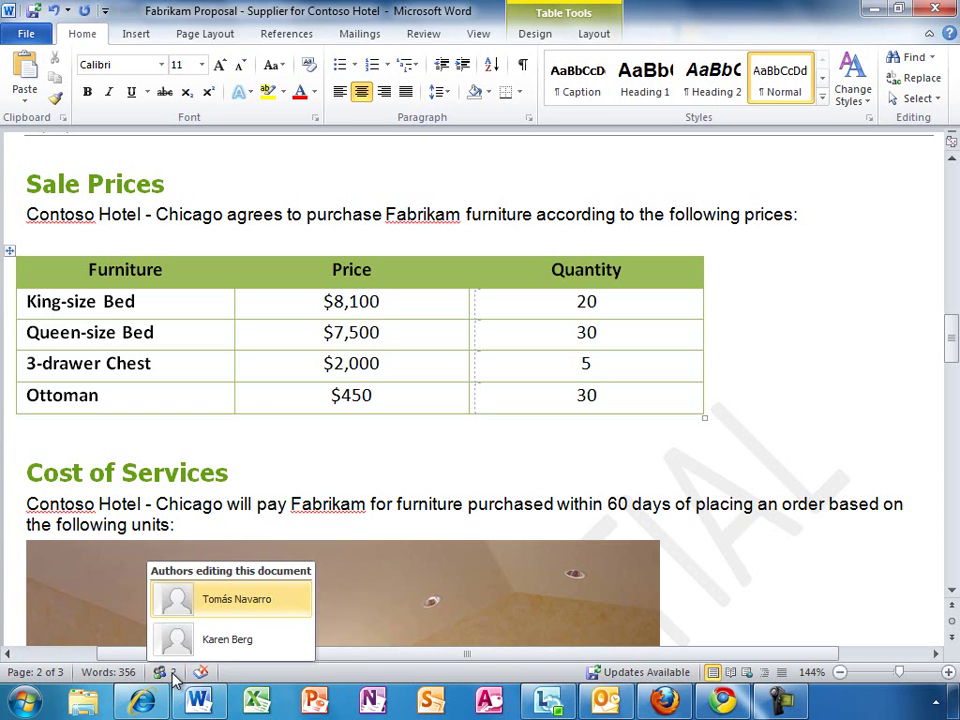
left_click(227, 603)
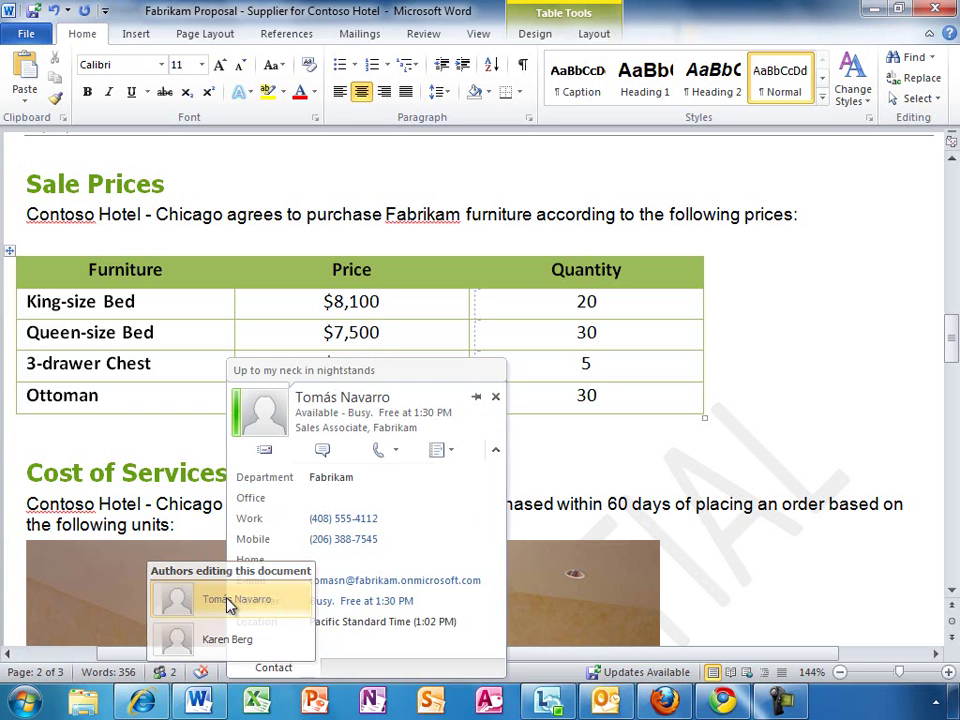
left_click(322, 450)
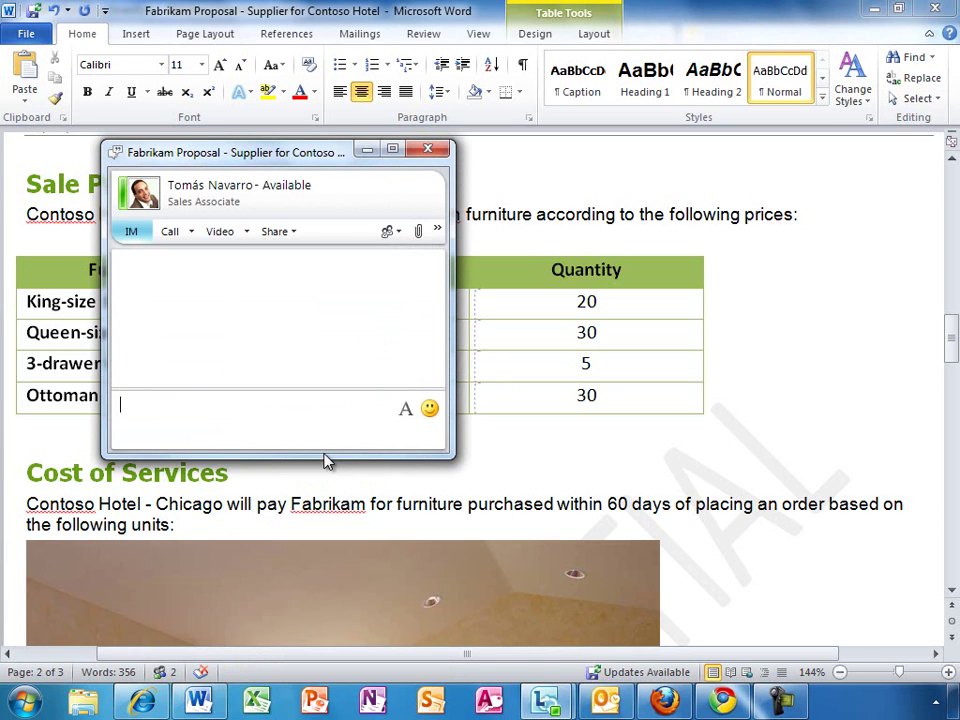
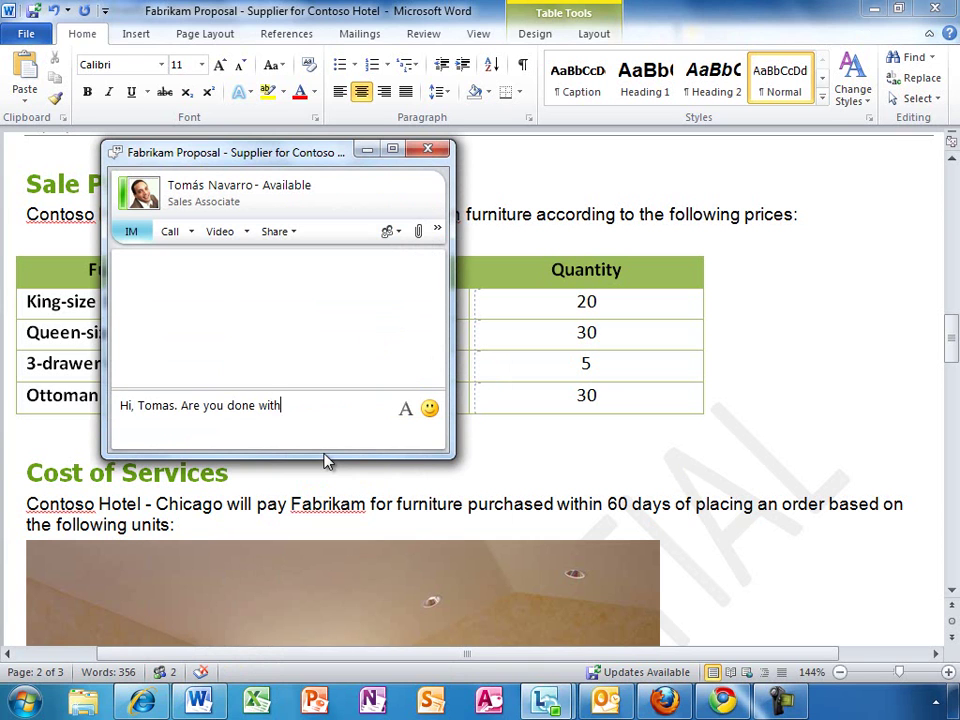
type(" your edits to the proposal doc?")
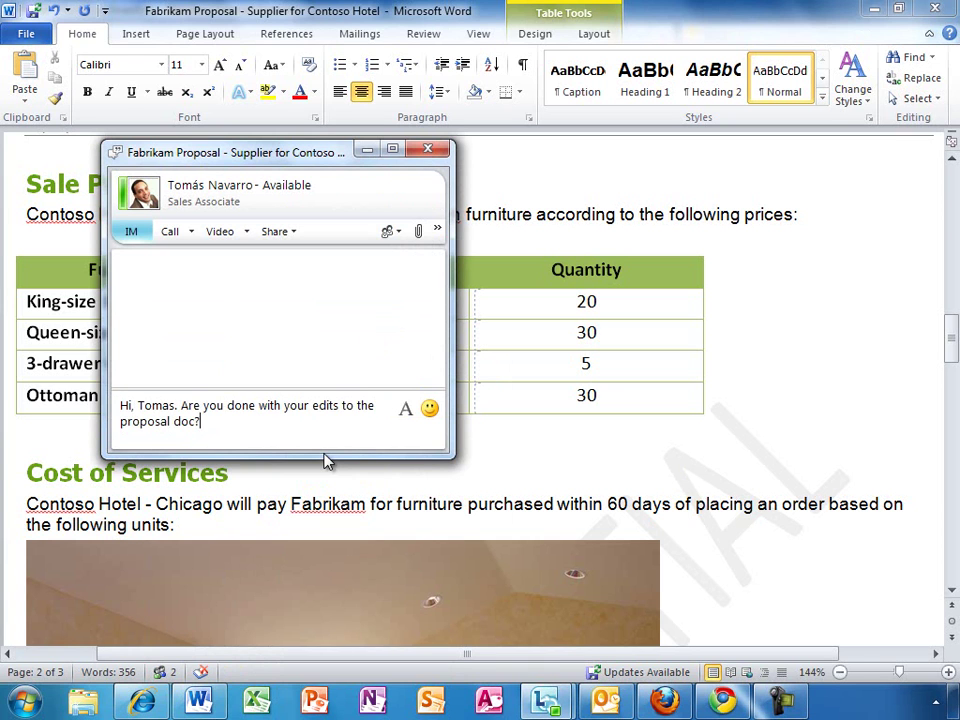
key("Return")
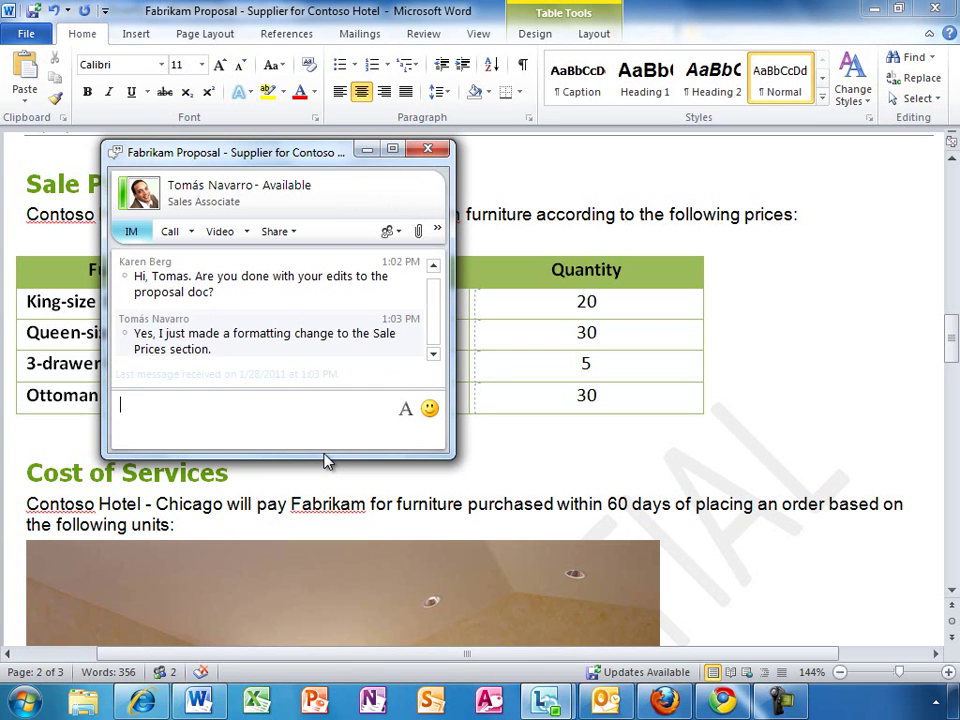
Reply "OK, thanks." to the co-author's Sale Prices formatting note and close the chat.
type("OK, thanks.")
key("Return")
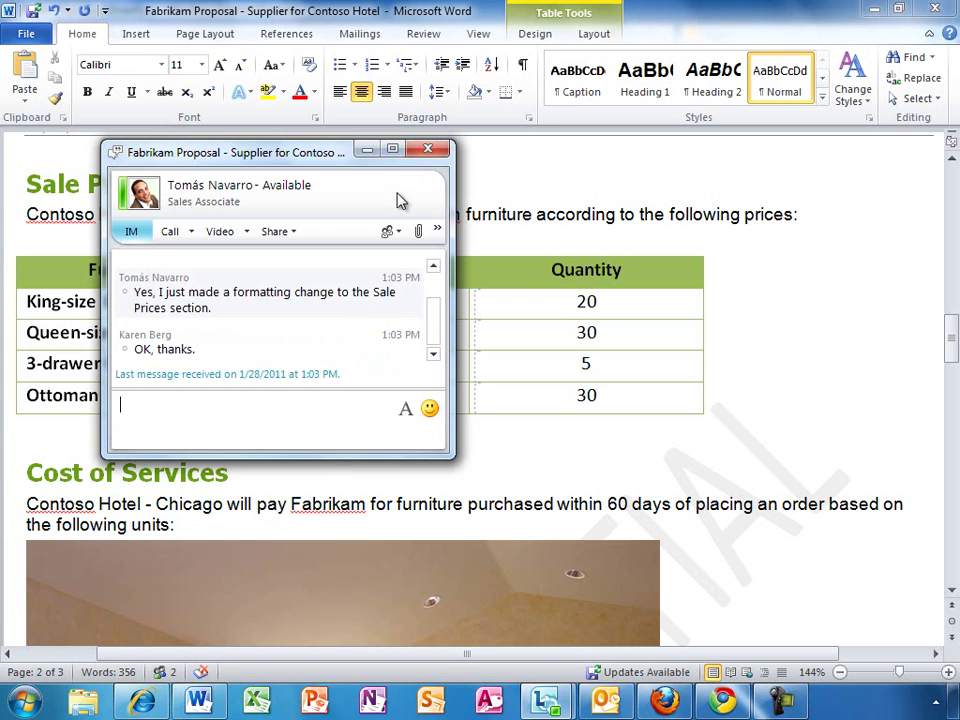
left_click(428, 150)
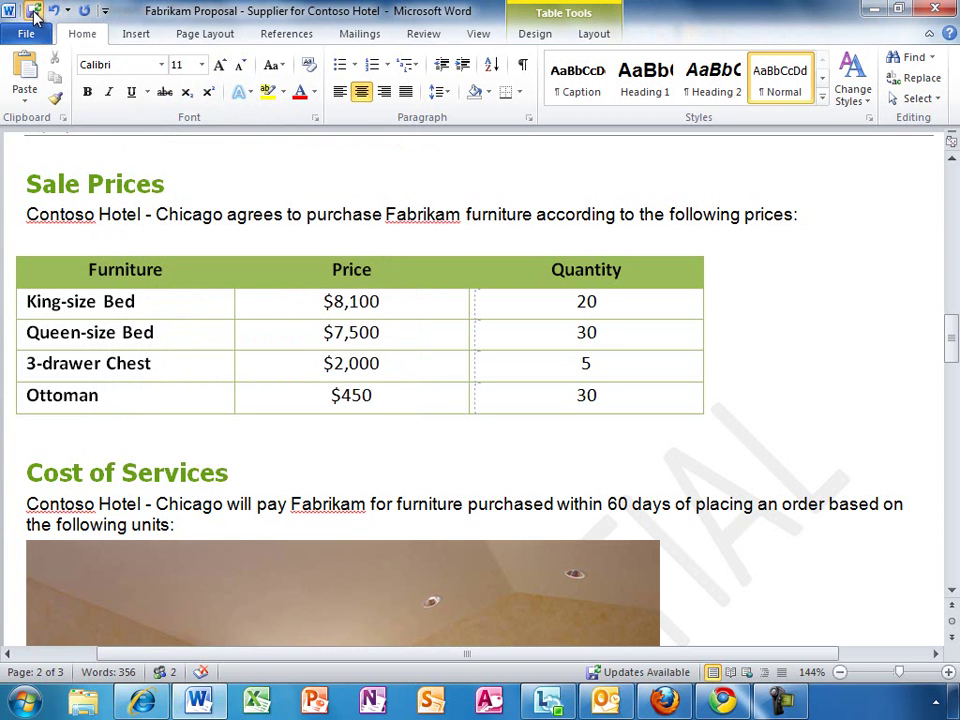
Save the proposal to merge the co-author's red header row into the Sale Prices table.
left_click(35, 11)
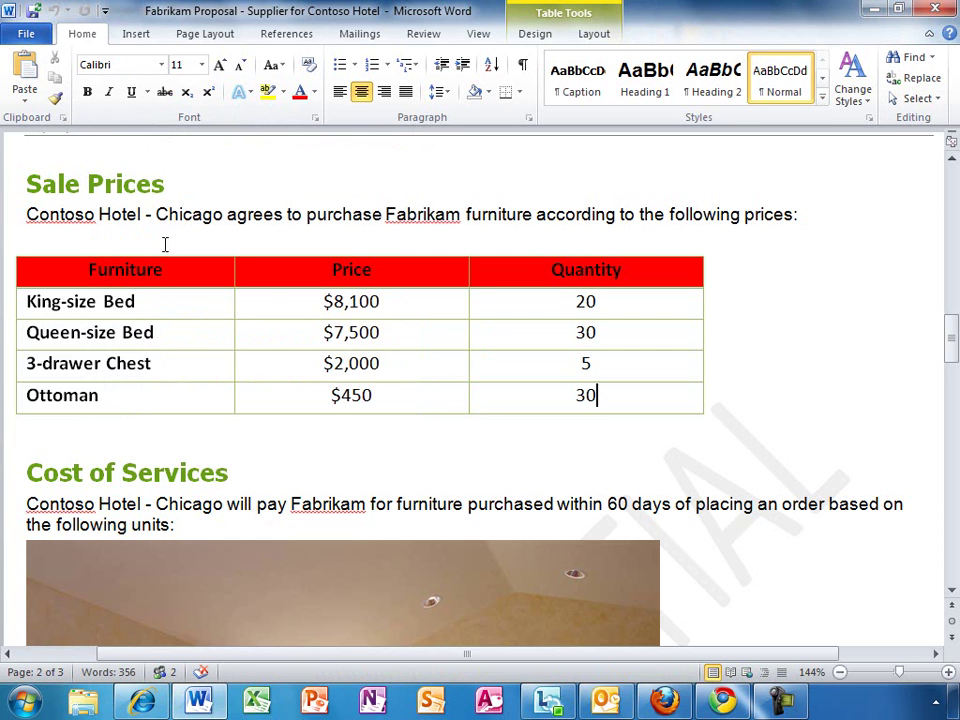